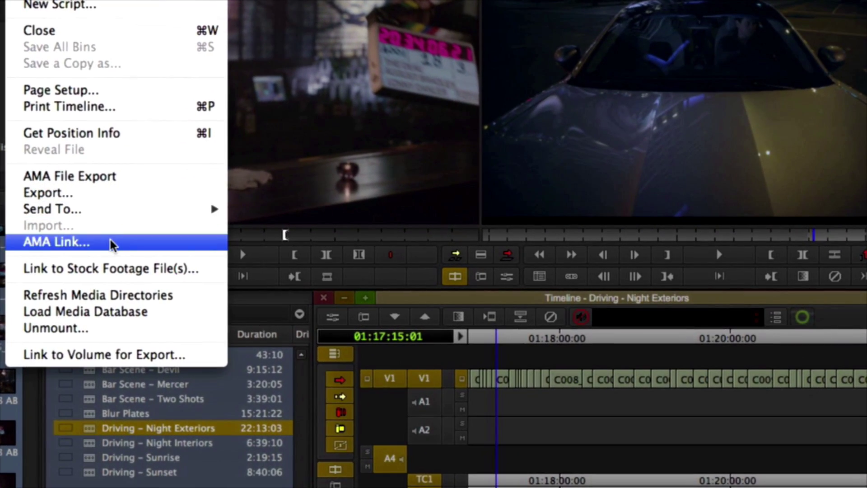
# Step: Open the AMA Link dialog from the File menu to browse the RedRaw R3Ds folder
pyautogui.click(110, 241)
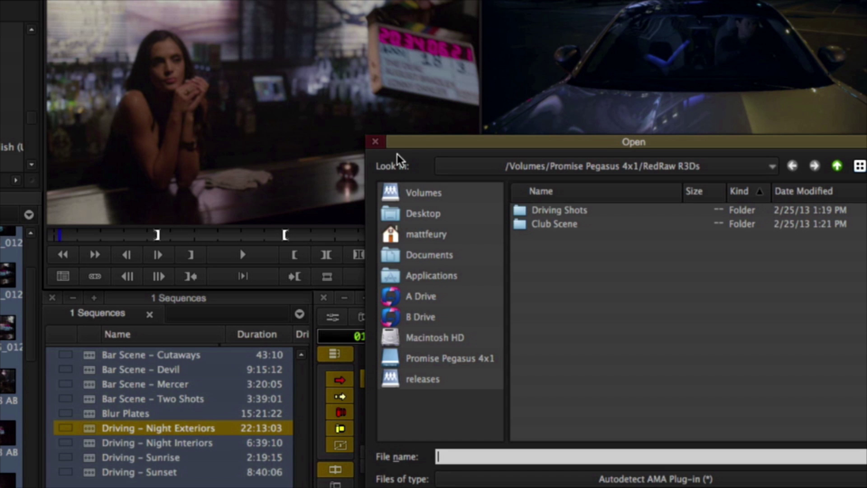
# Step: Link the Driving Shots folder from RedRaw R3Ds into a new Promise Pegasus 4x1 bin
pyautogui.moveTo(421, 143); pyautogui.dragTo(212, 21)
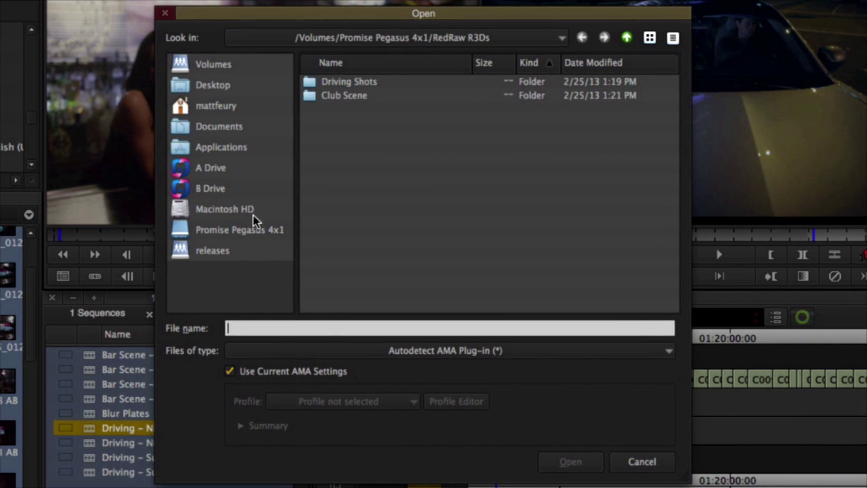
pyautogui.click(311, 85)
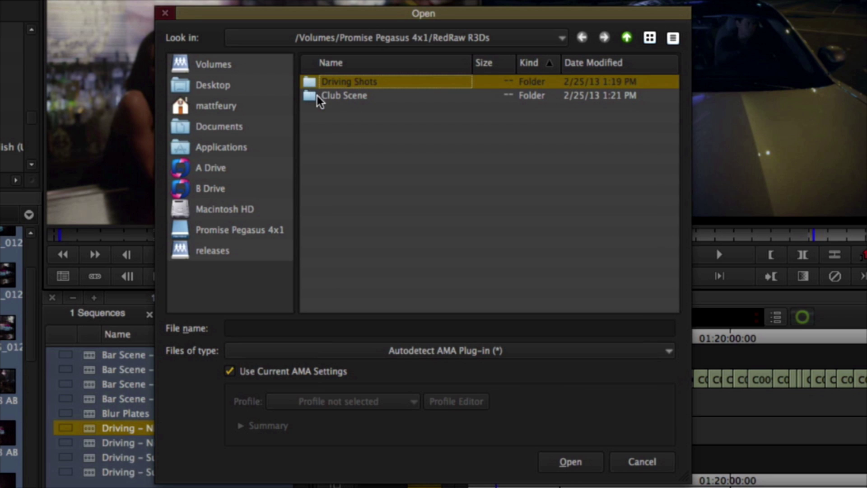
pyautogui.click(563, 461)
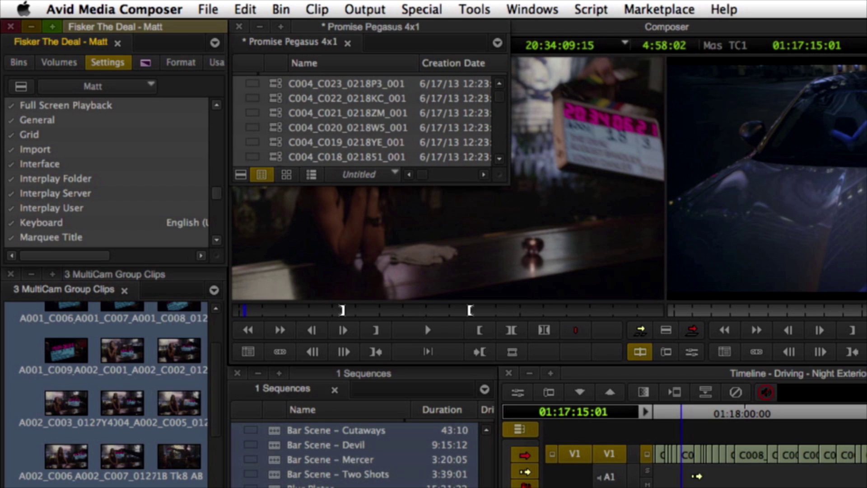
# Step: Enlarge the new bin and switch it to Frame view thumbnails
pyautogui.moveTo(496, 177); pyautogui.dragTo(705, 486)
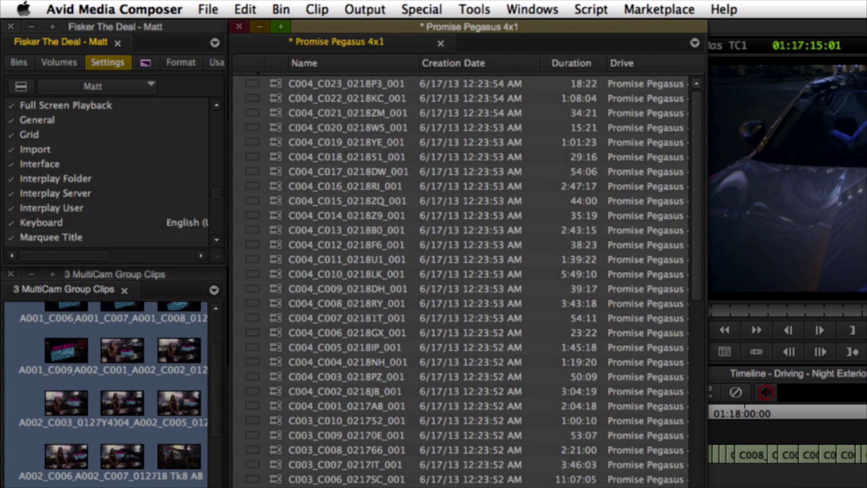
pyautogui.press('super+shift+f')
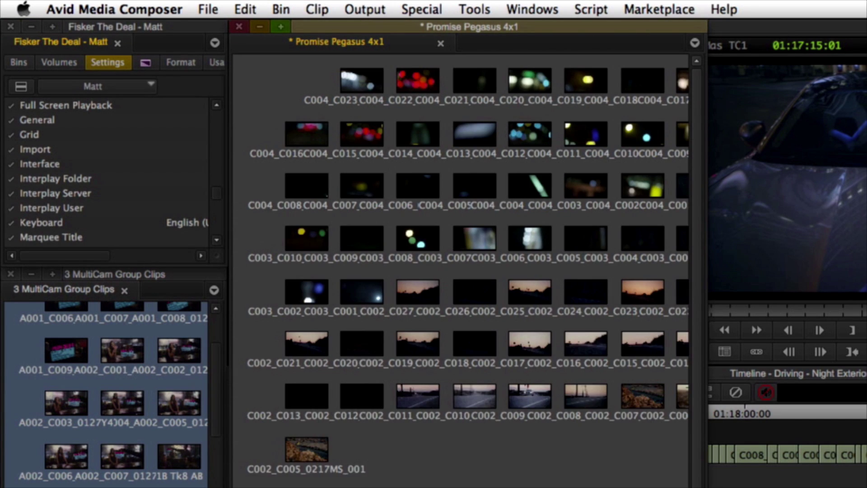
pyautogui.moveTo(473, 27); pyautogui.dragTo(852, 66)
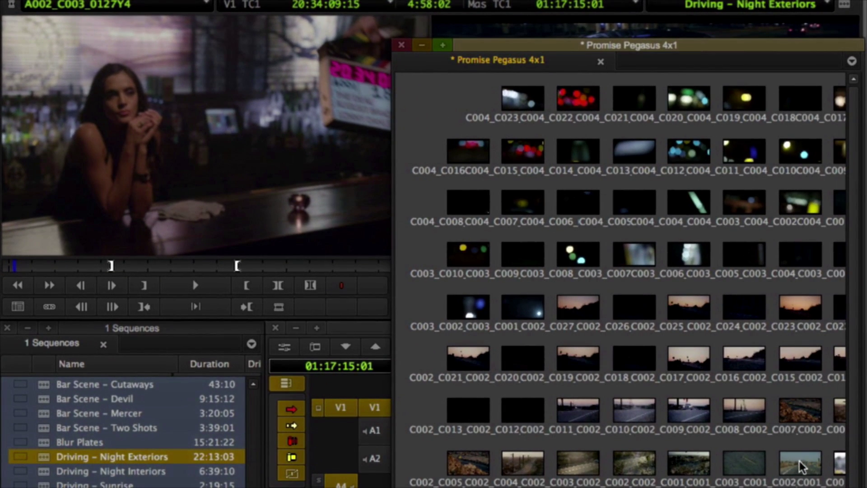
# Step: Load C001_C002_0217S0_001 into the source monitor, scrub it, and move the bin aside
pyautogui.doubleClick(800, 465)
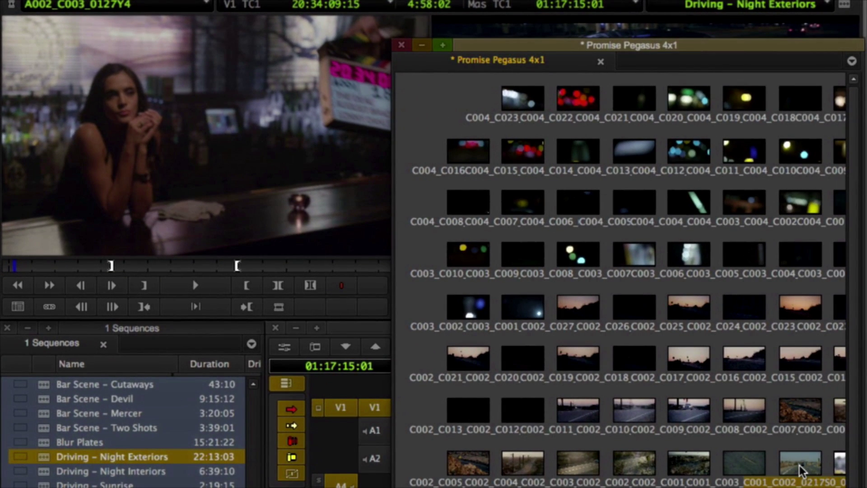
pyautogui.moveTo(20, 273); pyautogui.dragTo(110, 276)
pyautogui.click(770, 475)
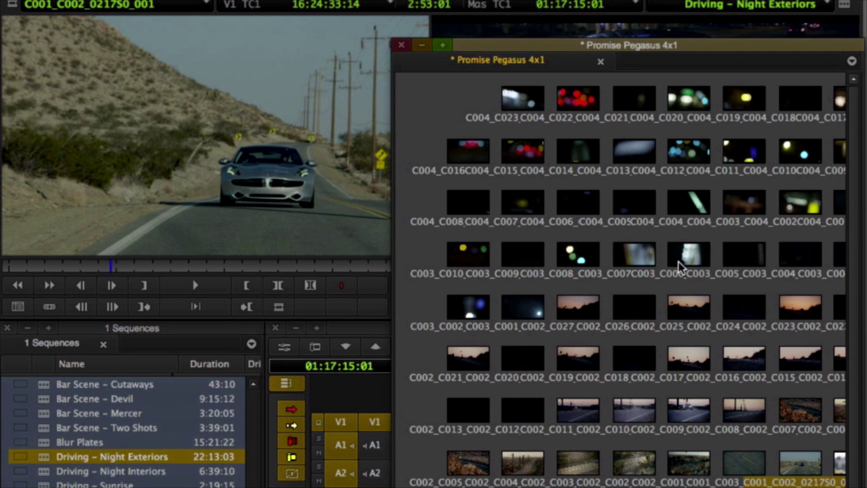
pyautogui.moveTo(602, 52); pyautogui.dragTo(2, 1)
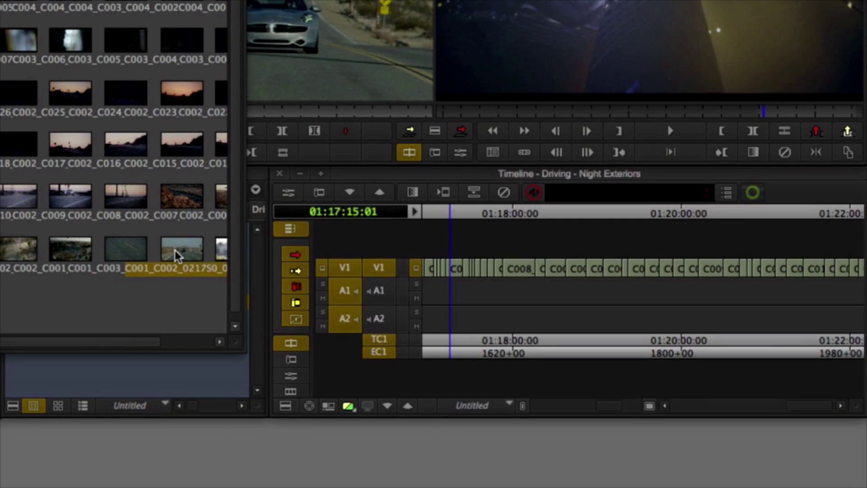
# Step: Open Source Settings for C001_C002_0217S0_001 and review its RED decode settings and presets
pyautogui.rightClick(174, 252)
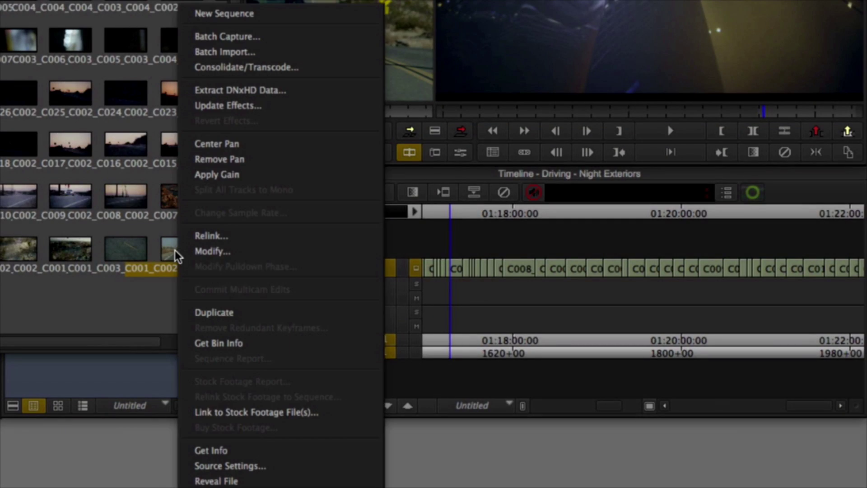
pyautogui.click(264, 464)
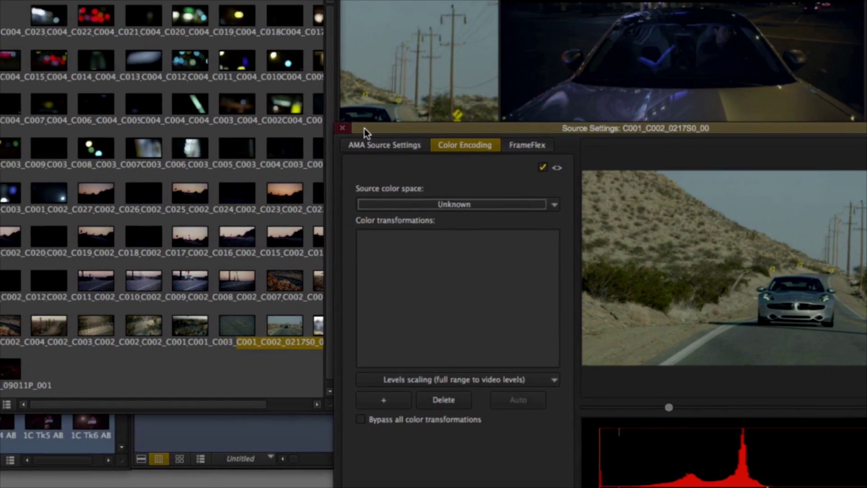
pyautogui.moveTo(365, 127); pyautogui.dragTo(179, 28)
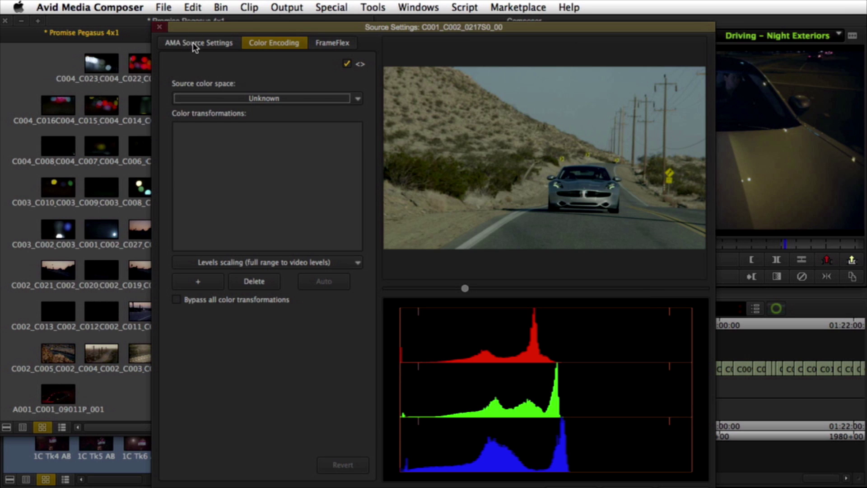
pyautogui.click(193, 43)
pyautogui.click(310, 81)
pyautogui.click(310, 83)
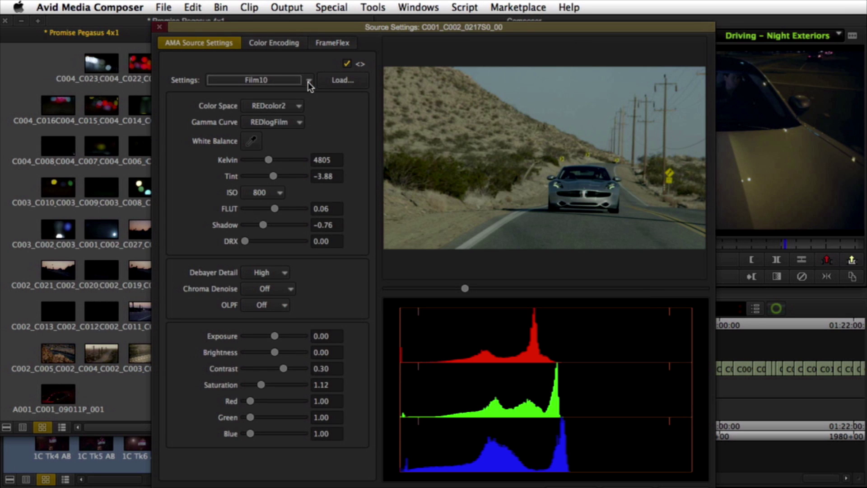
pyautogui.click(323, 43)
# Step: Keep 16:9 image aspect and square pixels, and enable Same size as project's raster
pyautogui.moveTo(317, 28); pyautogui.dragTo(299, 23)
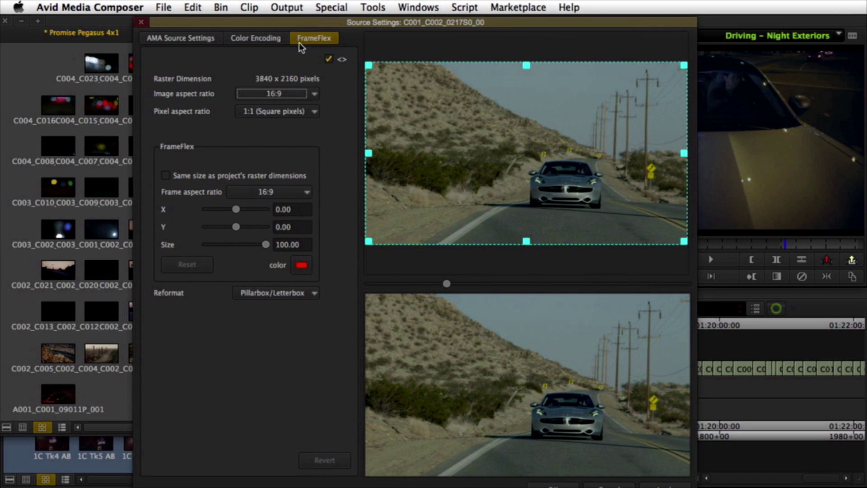
pyautogui.click(315, 95)
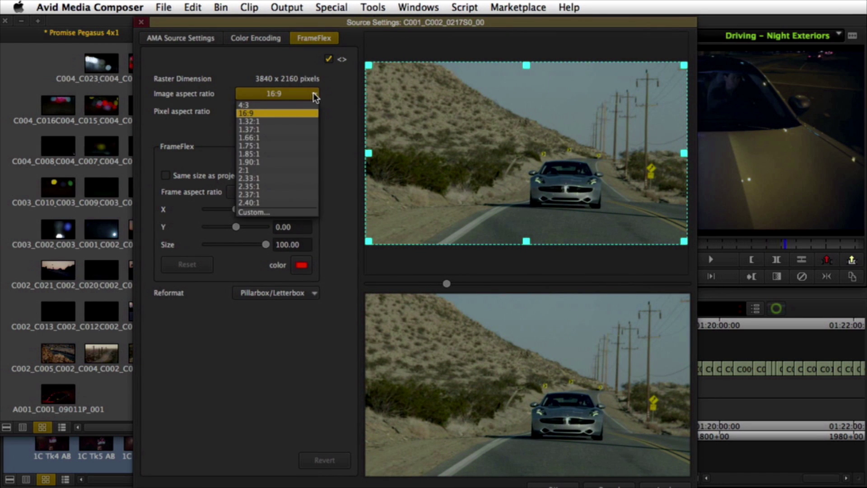
pyautogui.click(314, 93)
pyautogui.click(313, 112)
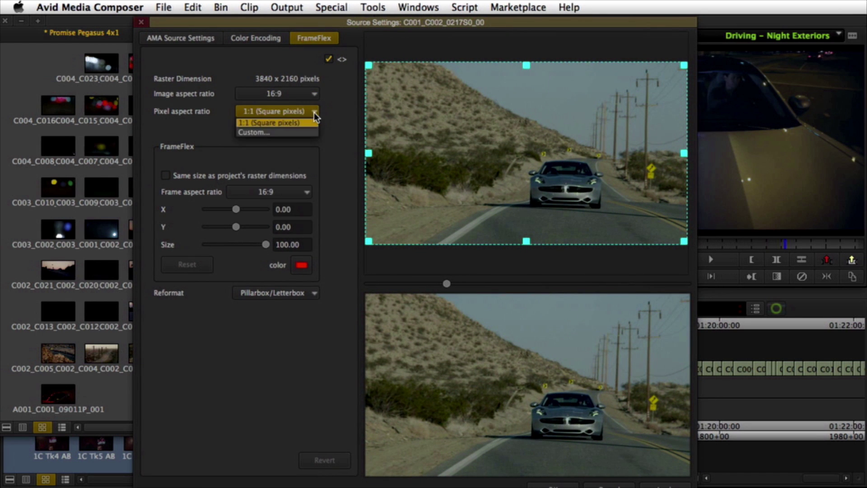
pyautogui.click(314, 113)
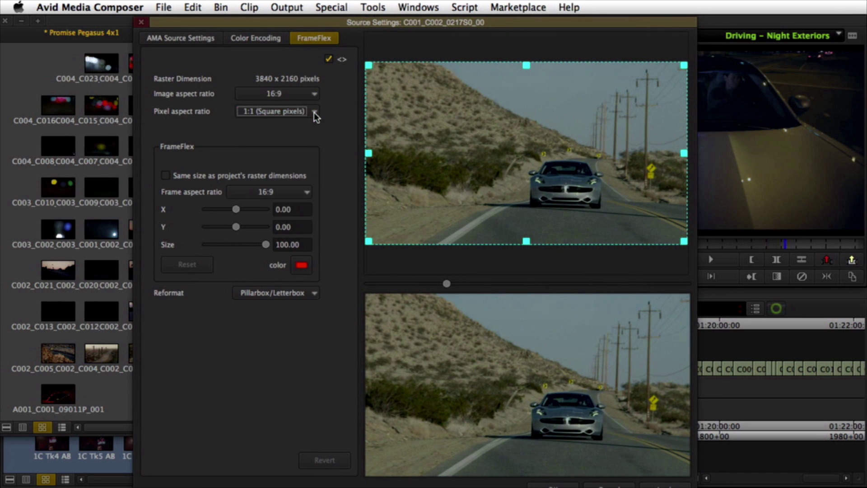
pyautogui.click(166, 175)
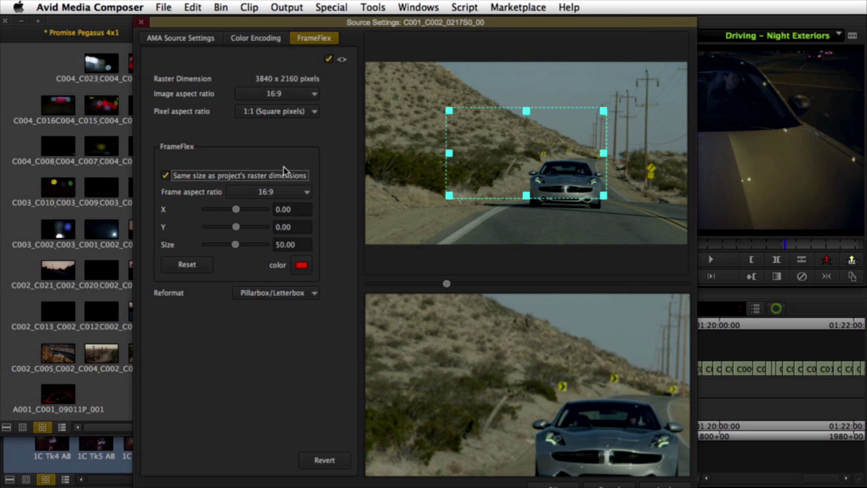
# Step: Frame the car at X 11.38, Y -12.12, size 70.92, keeping Pillarbox/Letterbox, and confirm
pyautogui.moveTo(485, 160); pyautogui.dragTo(530, 186)
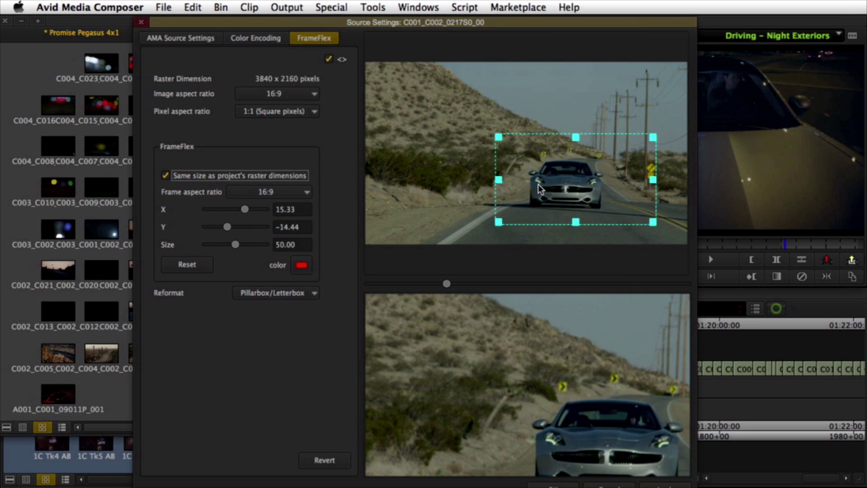
pyautogui.moveTo(498, 137); pyautogui.dragTo(430, 99)
pyautogui.moveTo(479, 144); pyautogui.dragTo(499, 155)
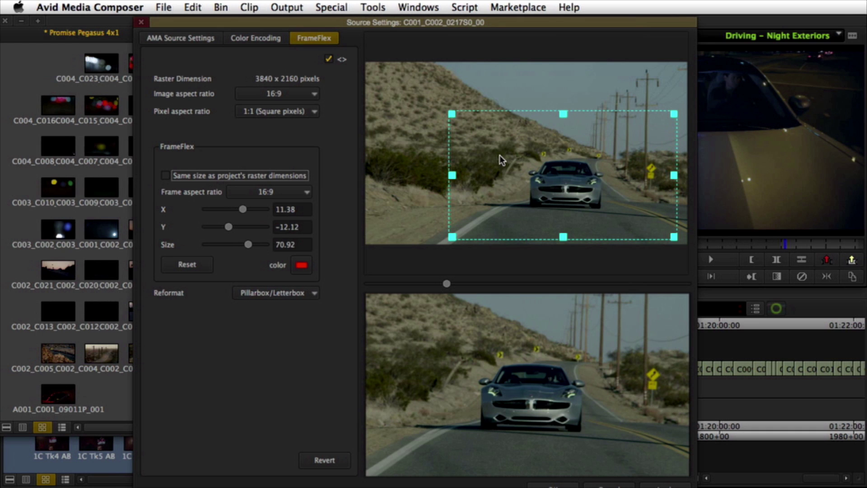
pyautogui.click(312, 293)
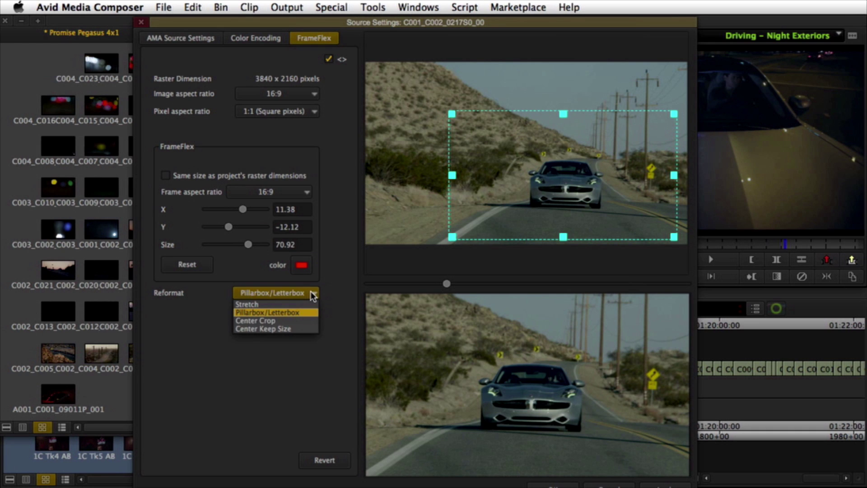
pyautogui.click(312, 293)
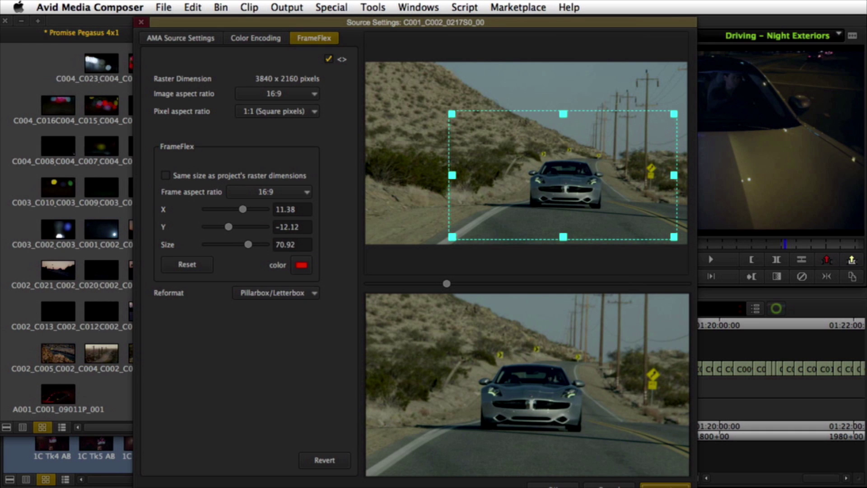
pyautogui.press('Return')
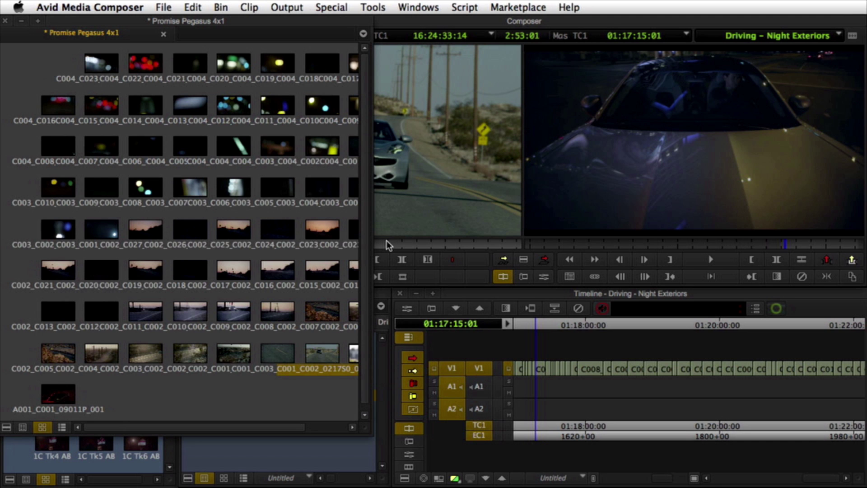
# Step: Load the desert car clip with an IN mark and zoom the timeline around 01:18:05:11
pyautogui.moveTo(387, 242); pyautogui.dragTo(296, 244)
pyautogui.press('i')
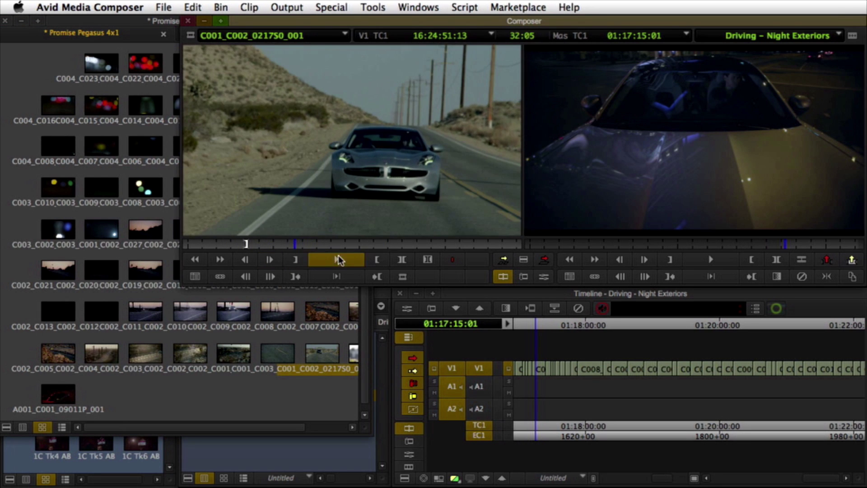
pyautogui.click(377, 259)
pyautogui.click(569, 436)
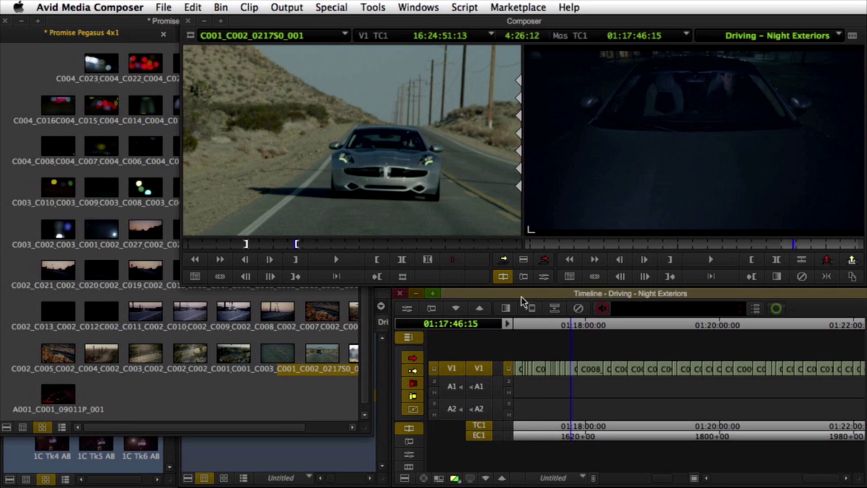
pyautogui.click(591, 429)
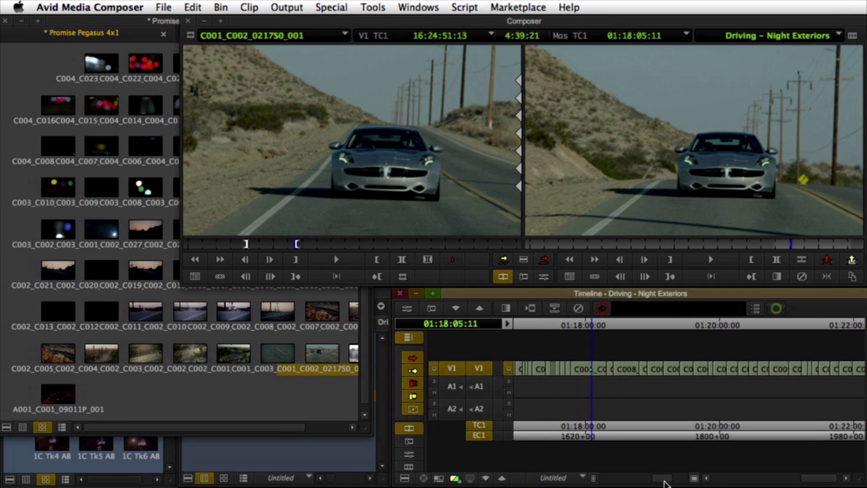
pyautogui.moveTo(663, 482)
pyautogui.mouseDown()
pyautogui.moveTo(677, 482)
pyautogui.moveTo(670, 472)
pyautogui.mouseUp()
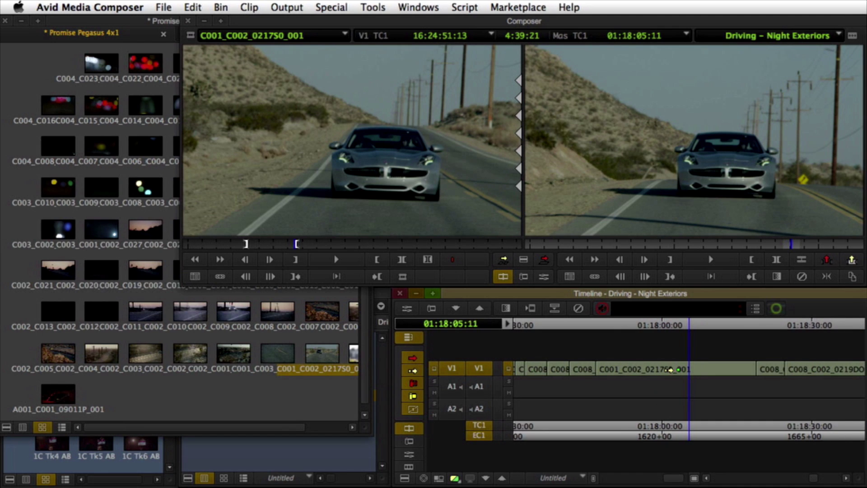
# Step: In Effect Mode, keep 16:9 and reposition and shrink the FrameFlex box to tighten on the car
pyautogui.click(411, 457)
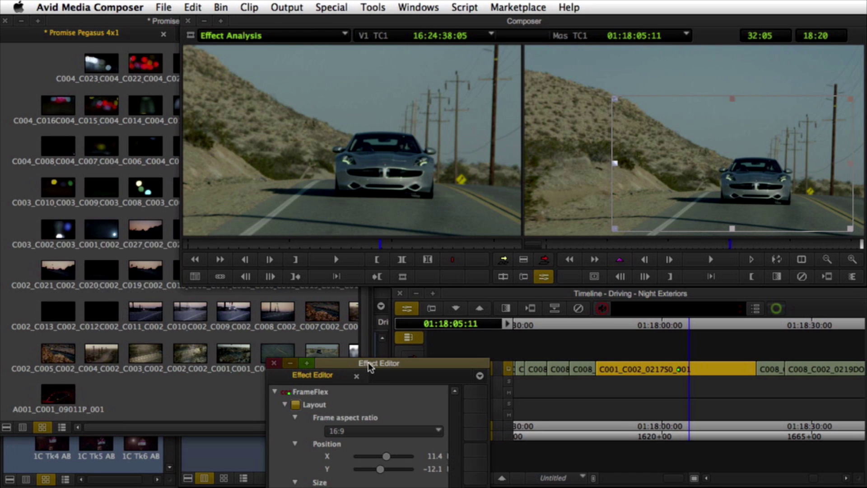
pyautogui.moveTo(369, 365); pyautogui.dragTo(102, 58)
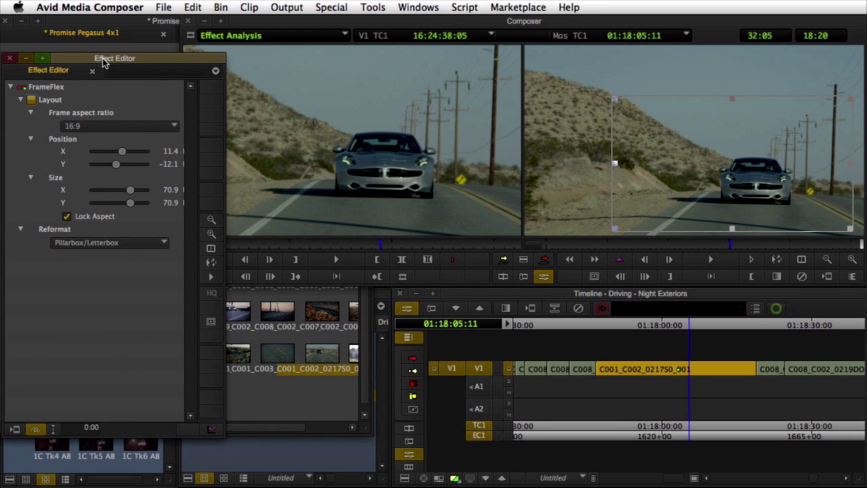
pyautogui.click(174, 126)
pyautogui.click(176, 127)
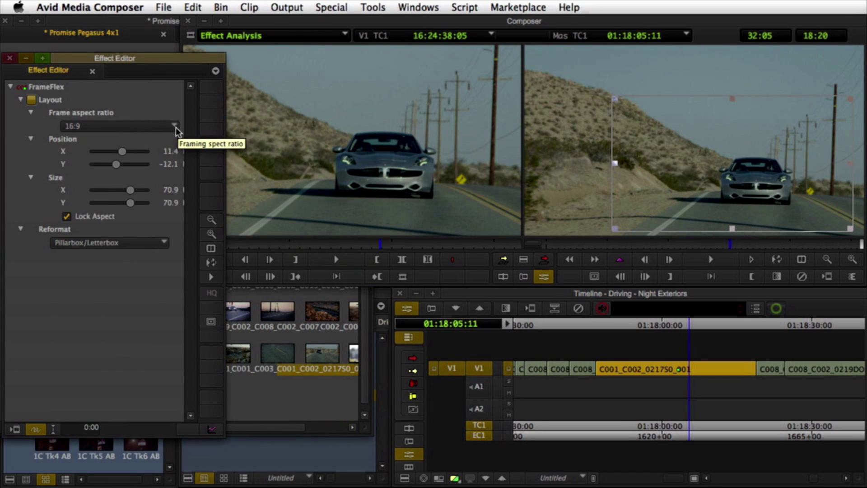
pyautogui.moveTo(654, 206)
pyautogui.mouseDown()
pyautogui.moveTo(610, 172)
pyautogui.moveTo(660, 205)
pyautogui.mouseUp()
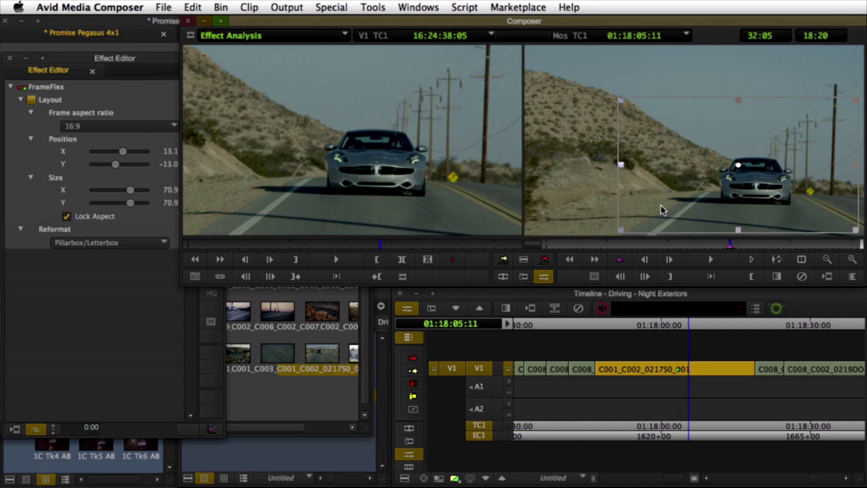
pyautogui.moveTo(740, 245); pyautogui.dragTo(777, 245)
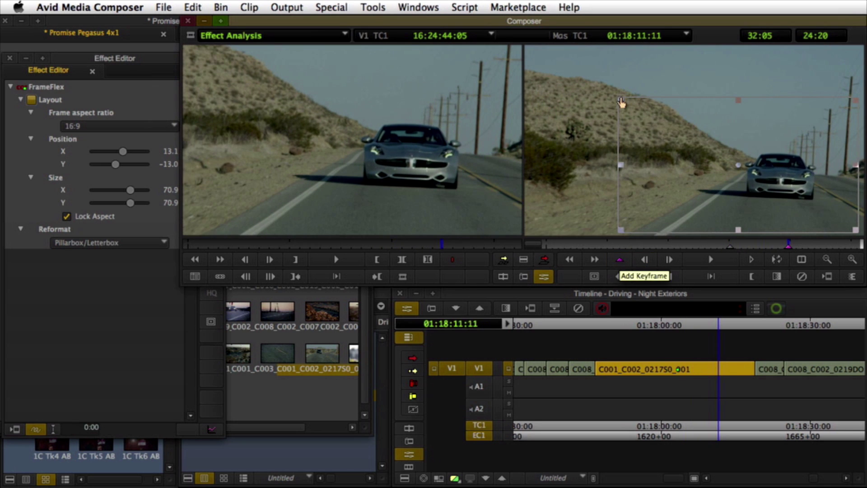
pyautogui.moveTo(621, 103); pyautogui.dragTo(712, 140)
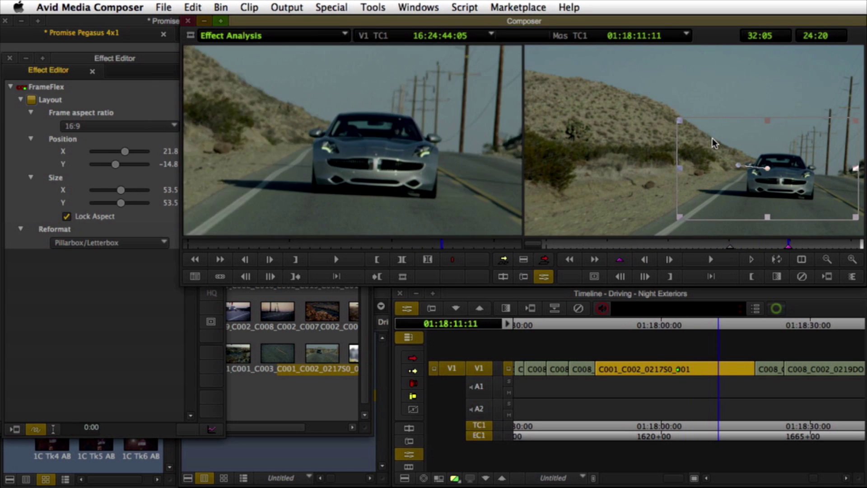
pyautogui.click(730, 245)
pyautogui.click(721, 261)
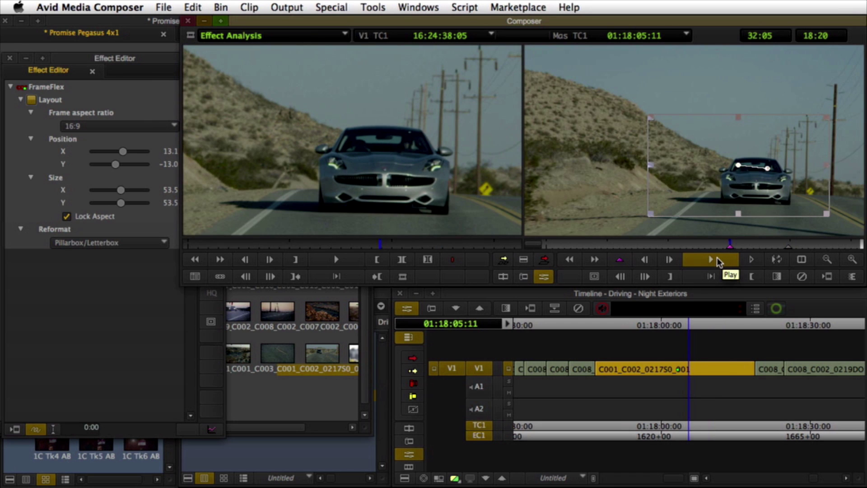
# Step: Exit Effect Mode, then scrub and play the sequence to review the reframe
pyautogui.click(406, 428)
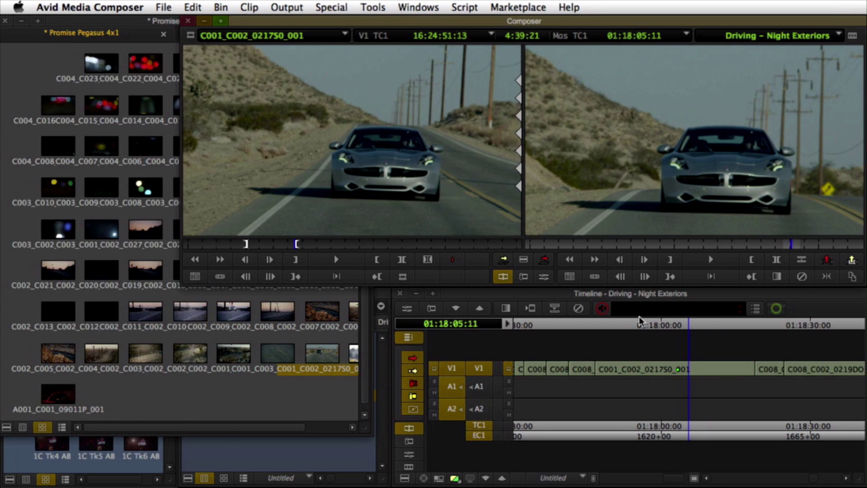
pyautogui.moveTo(698, 325)
pyautogui.mouseDown()
pyautogui.moveTo(733, 326)
pyautogui.moveTo(701, 328)
pyautogui.mouseUp()
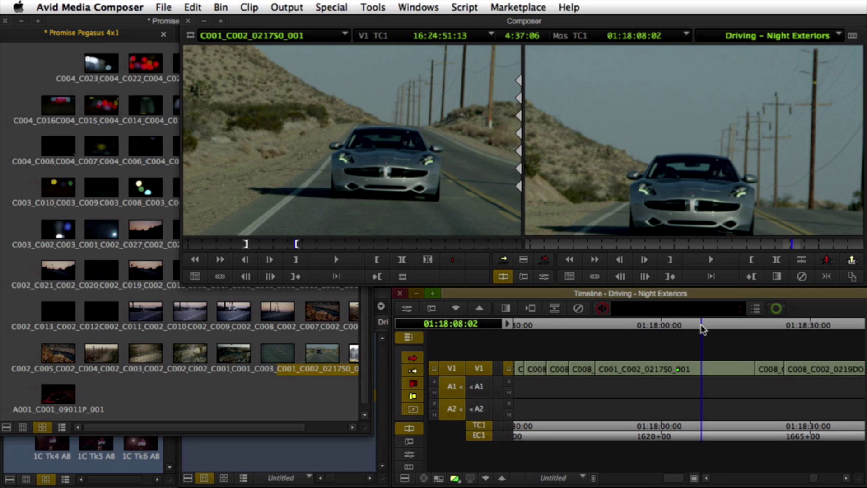
pyautogui.press('space')
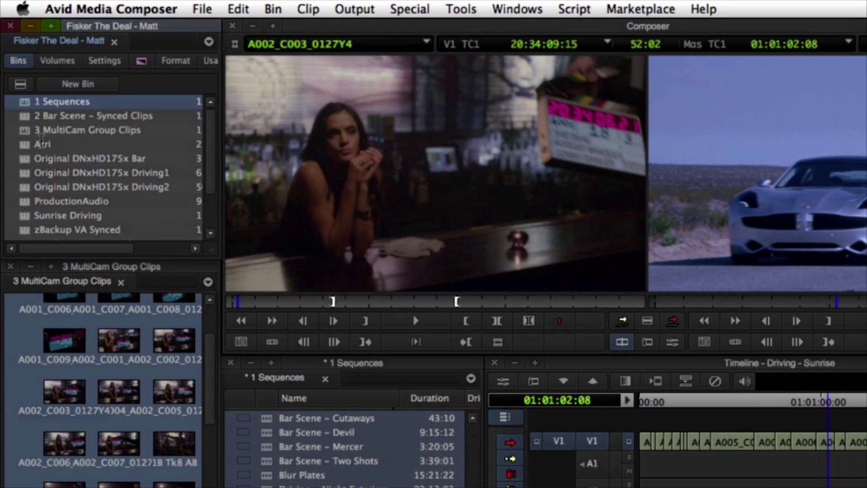
# Step: Open the Arri bin and show A008C005–A008C008 in four pop-up monitors arranged in a grid
pyautogui.doubleClick(28, 145)
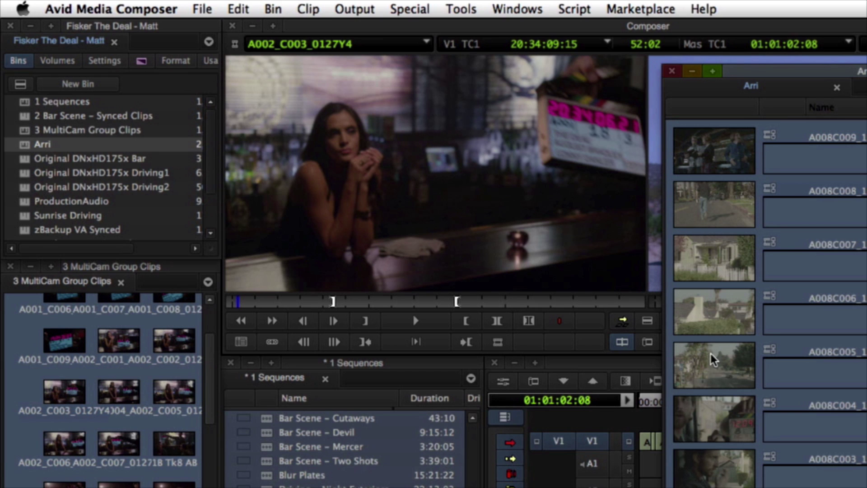
pyautogui.doubleClick(699, 372)
pyautogui.moveTo(663, 251); pyautogui.dragTo(339, 262)
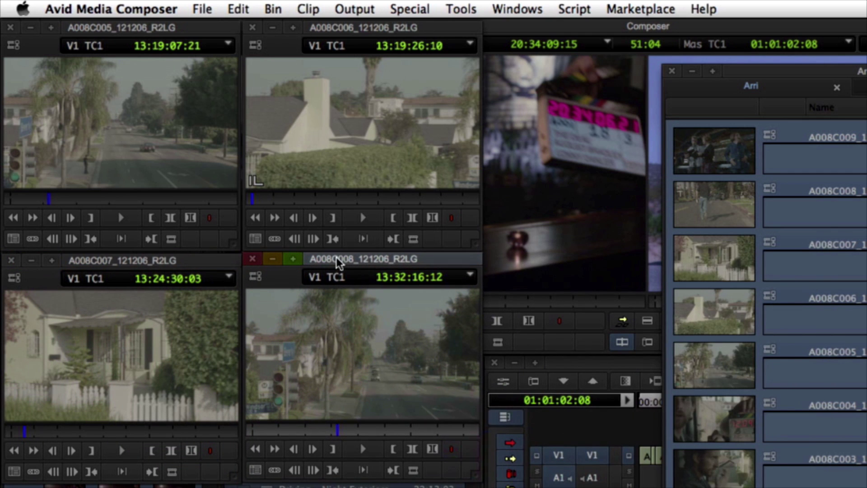
pyautogui.rightClick(699, 257)
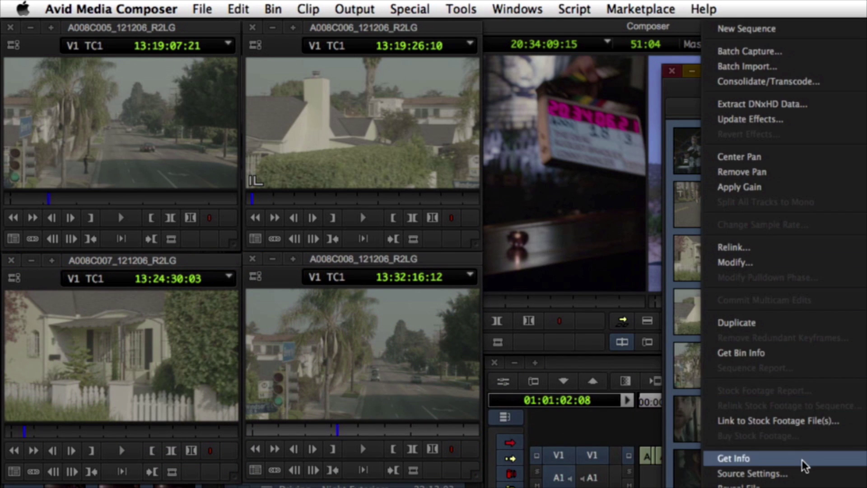
# Step: In the ARRI clips' Source Settings, keep the Arri ALEXA SUP 3.x video-levels colour space
pyautogui.click(767, 472)
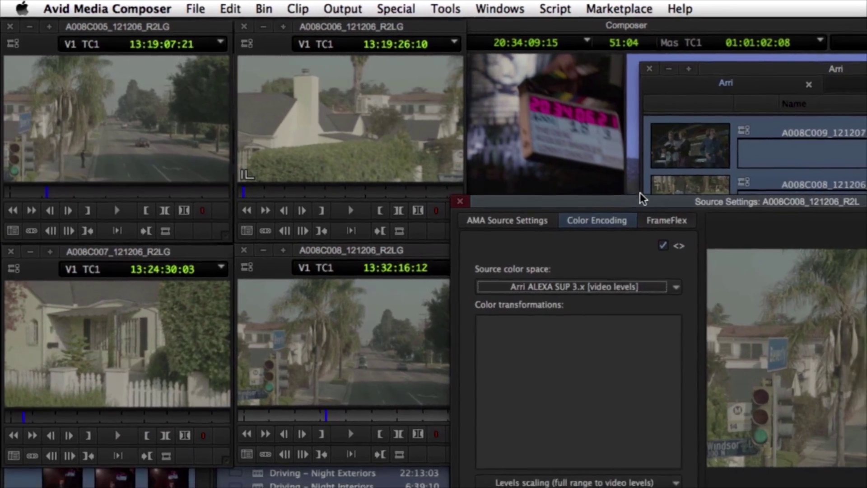
pyautogui.moveTo(641, 193); pyautogui.dragTo(469, 17)
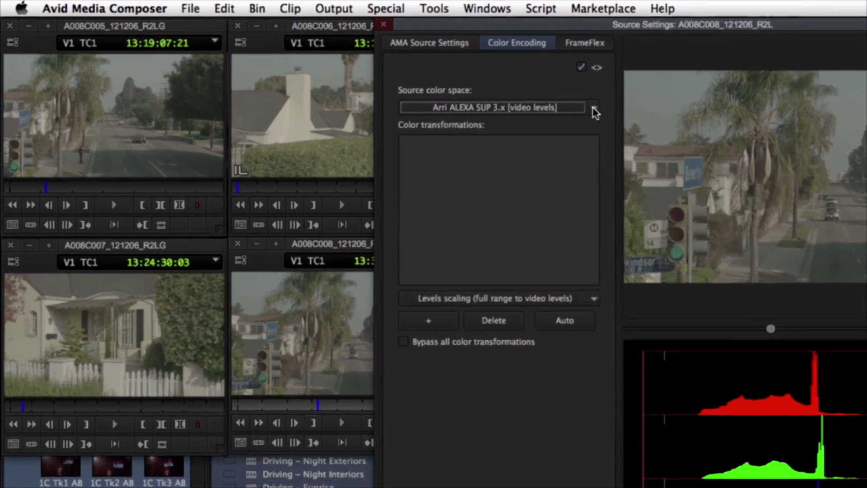
pyautogui.click(487, 89)
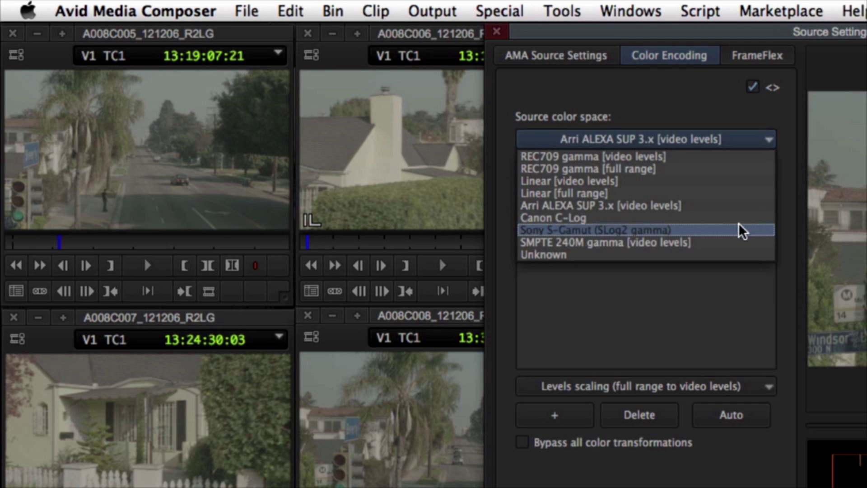
pyautogui.click(734, 207)
pyautogui.click(767, 387)
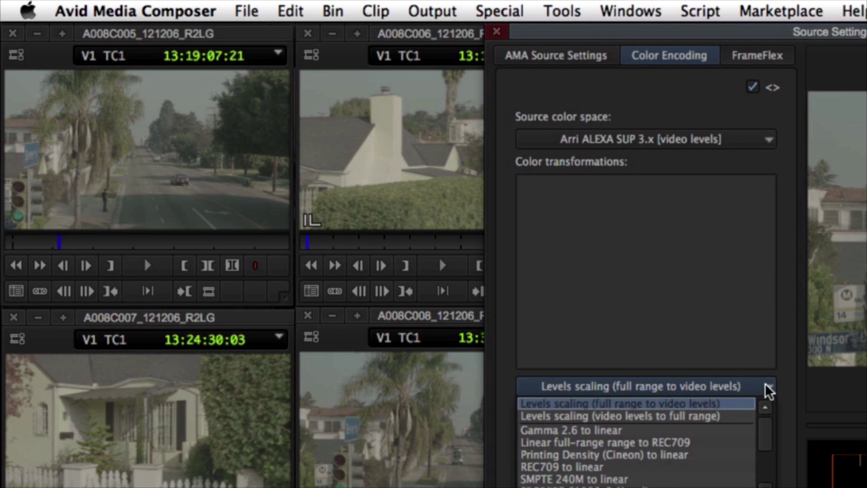
pyautogui.moveTo(766, 432); pyautogui.dragTo(763, 452)
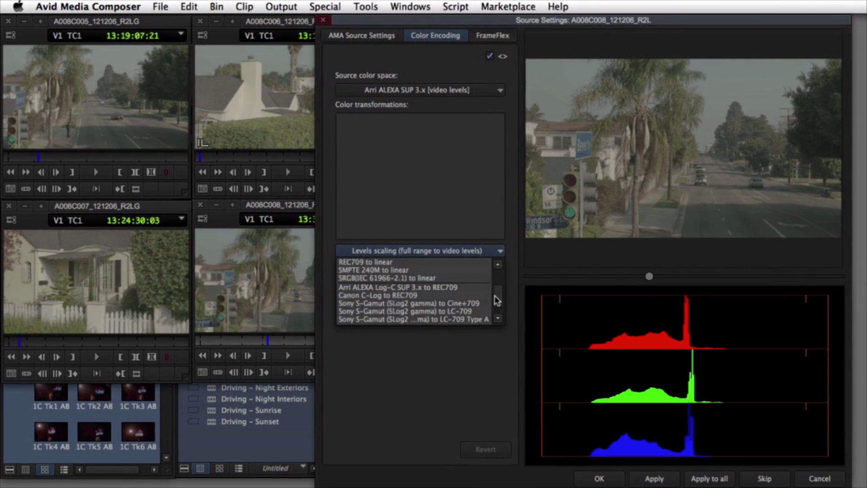
pyautogui.moveTo(497, 300); pyautogui.dragTo(497, 283)
pyautogui.click(482, 238)
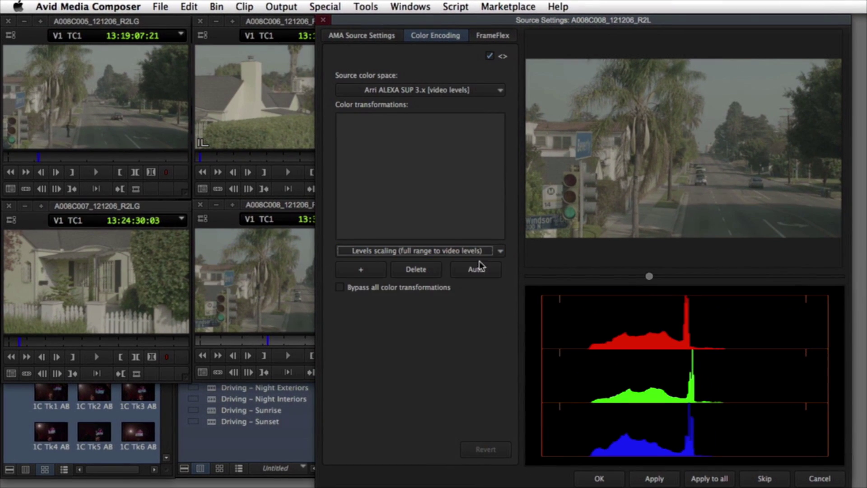
# Step: Apply the Log-C SUP 3.x to REC709 LUT to all four ARRI clips and scrub A008C006
pyautogui.click(474, 270)
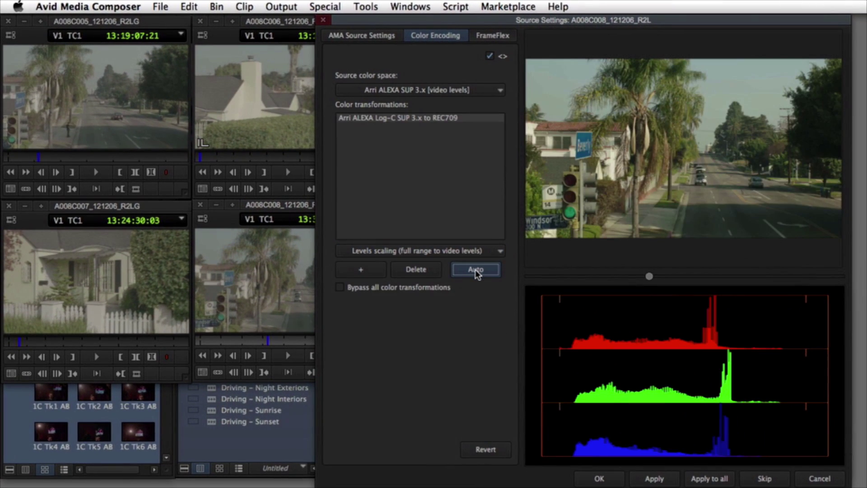
pyautogui.click(701, 480)
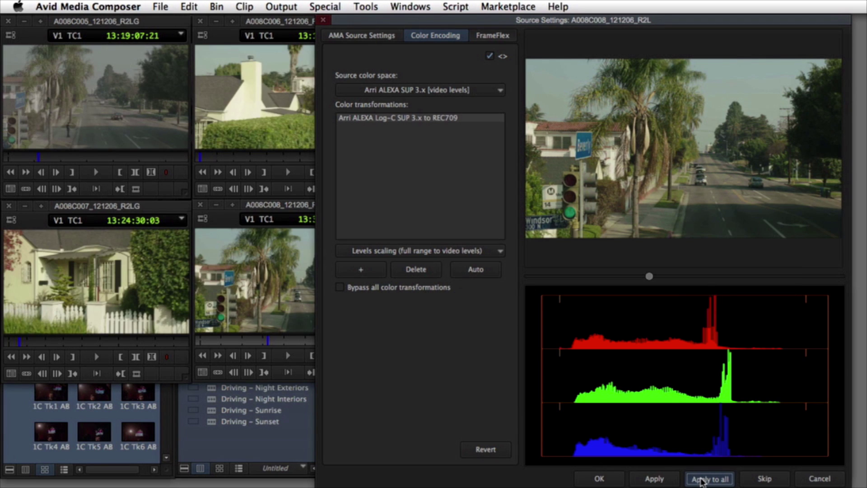
pyautogui.click(599, 478)
pyautogui.moveTo(222, 161); pyautogui.dragTo(303, 166)
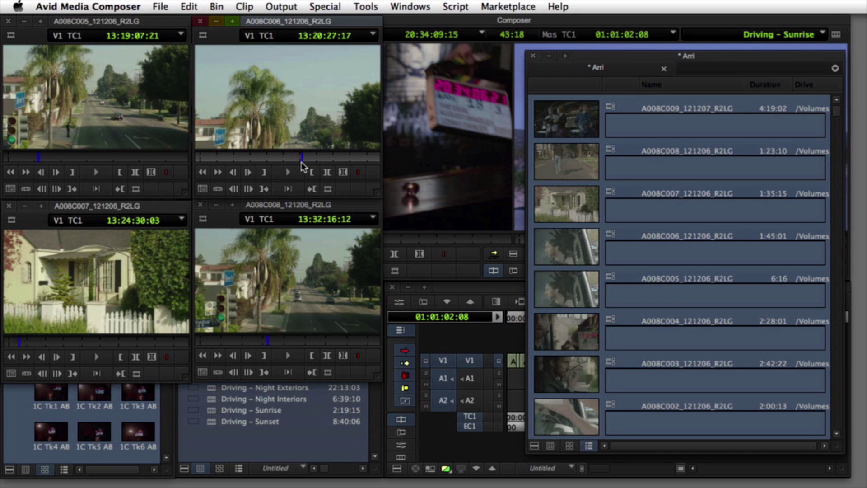
# Step: Remove the Log-C to REC709 LUT from all four ARRI clips and edit them into Untitled Sequence.02
pyautogui.rightClick(555, 195)
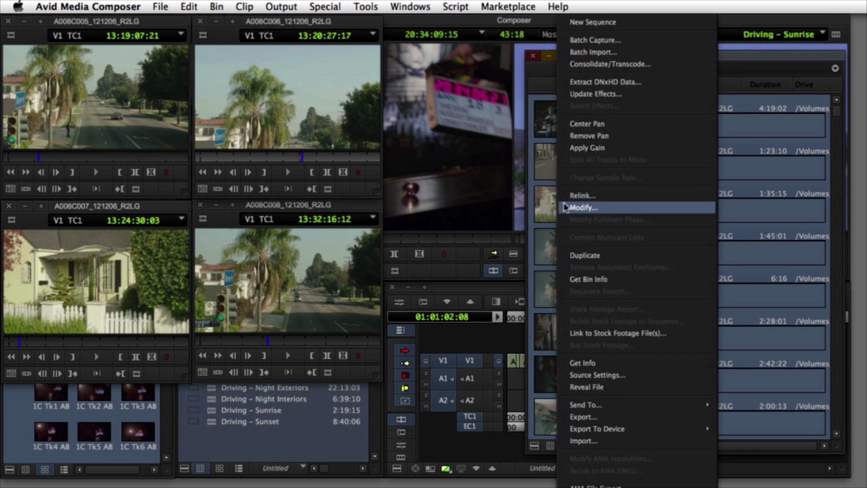
pyautogui.click(623, 371)
pyautogui.moveTo(531, 171); pyautogui.dragTo(467, 32)
pyautogui.click(427, 129)
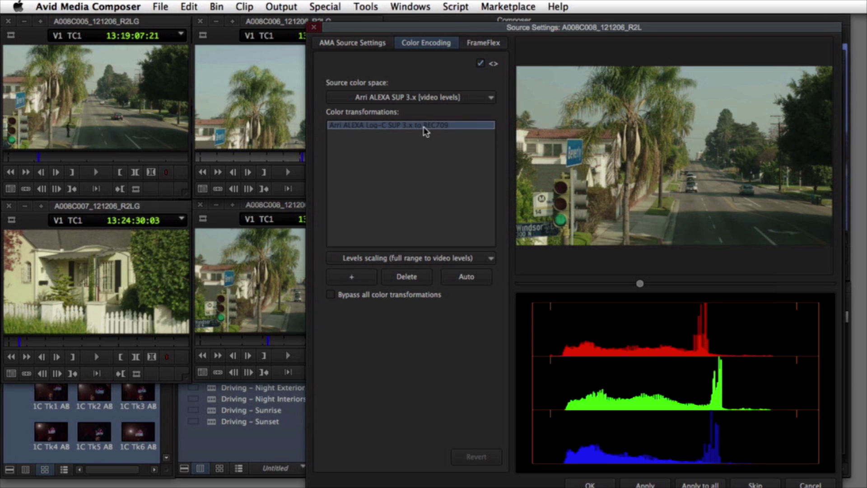
pyautogui.click(406, 277)
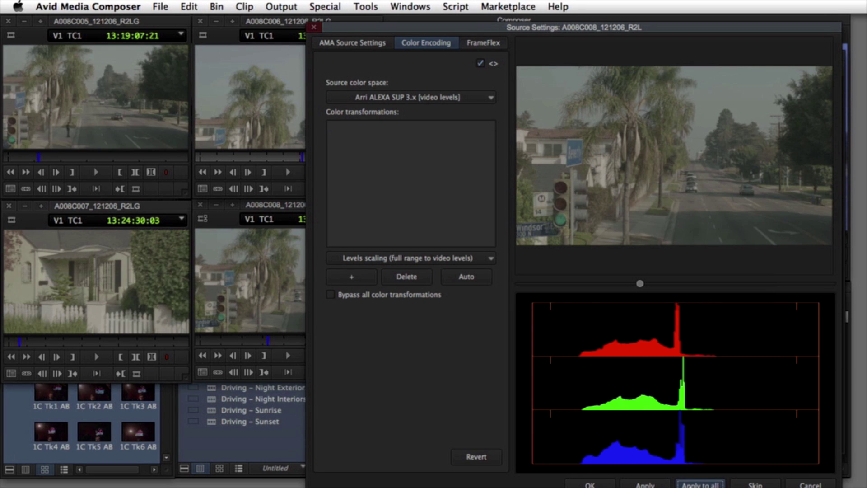
pyautogui.click(676, 484)
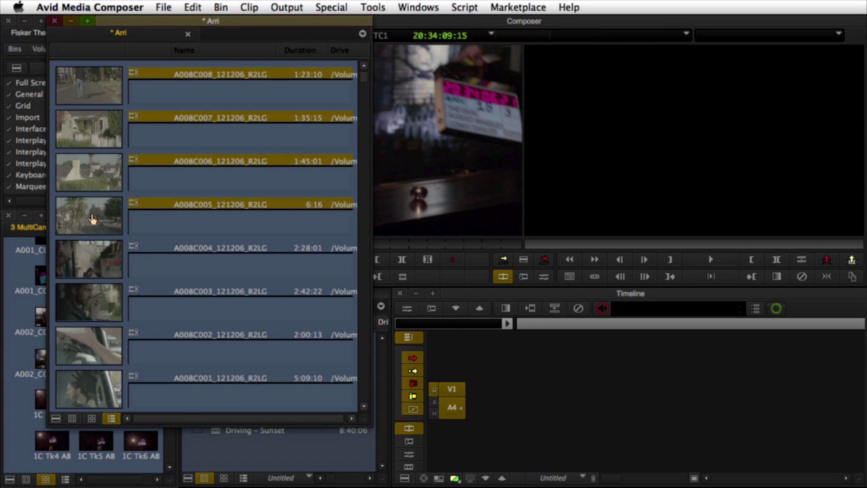
pyautogui.moveTo(92, 218); pyautogui.dragTo(528, 412)
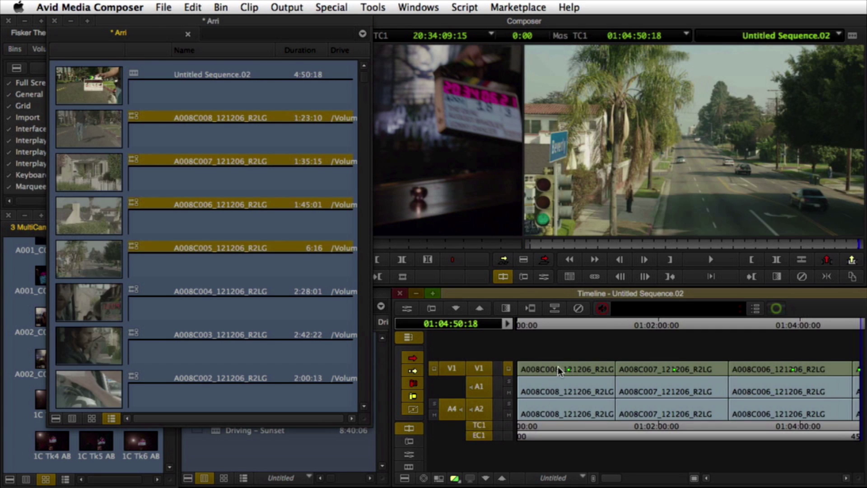
pyautogui.moveTo(606, 328); pyautogui.dragTo(686, 326)
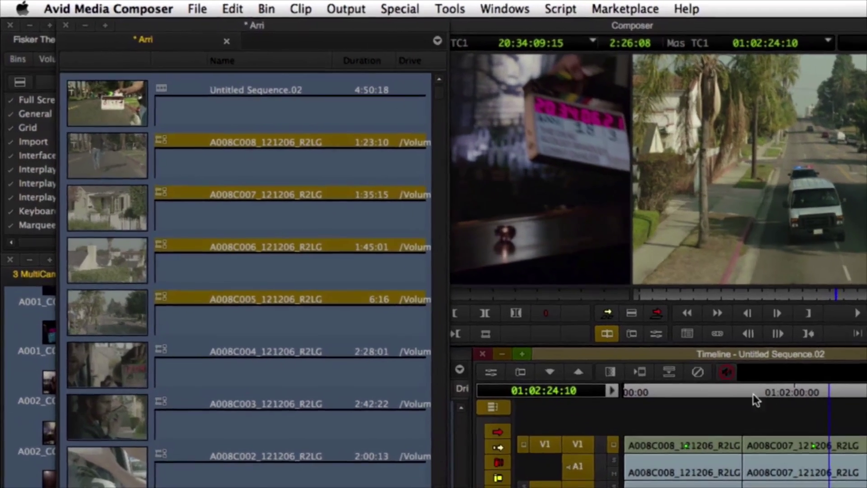
# Step: Rename Untitled Sequence.02 to '1st Cut'
pyautogui.click(218, 76)
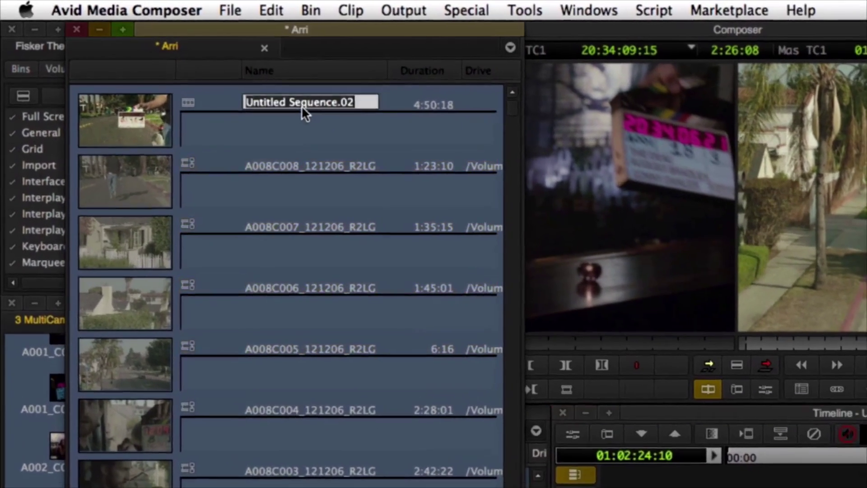
pyautogui.write('1st Cut')
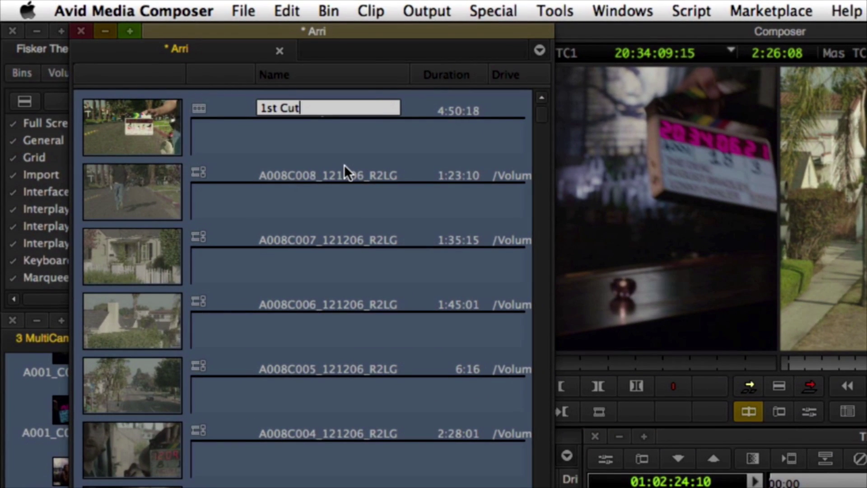
pyautogui.click(199, 108)
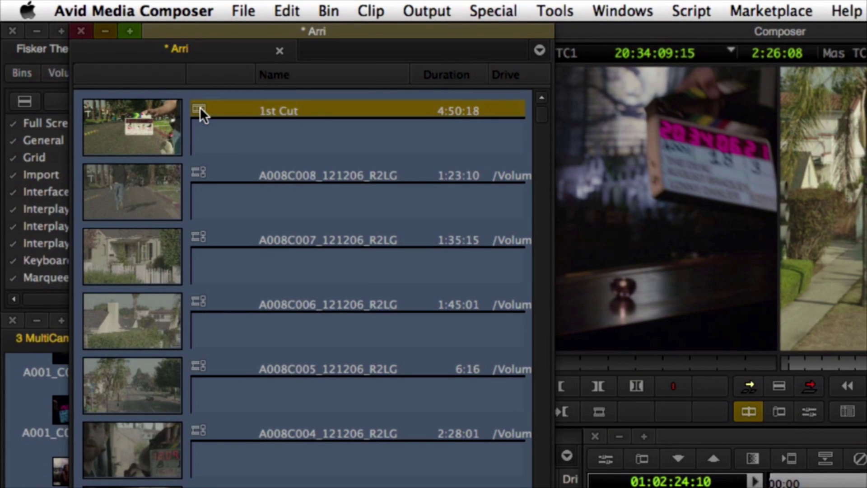
# Step: Duplicate the 1st Cut sequence and name the copy 'Color Correct'
pyautogui.click(285, 11)
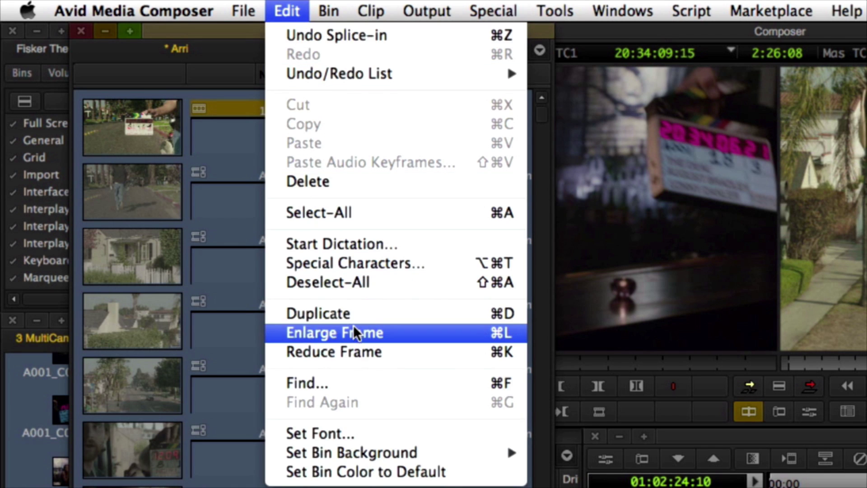
pyautogui.click(354, 313)
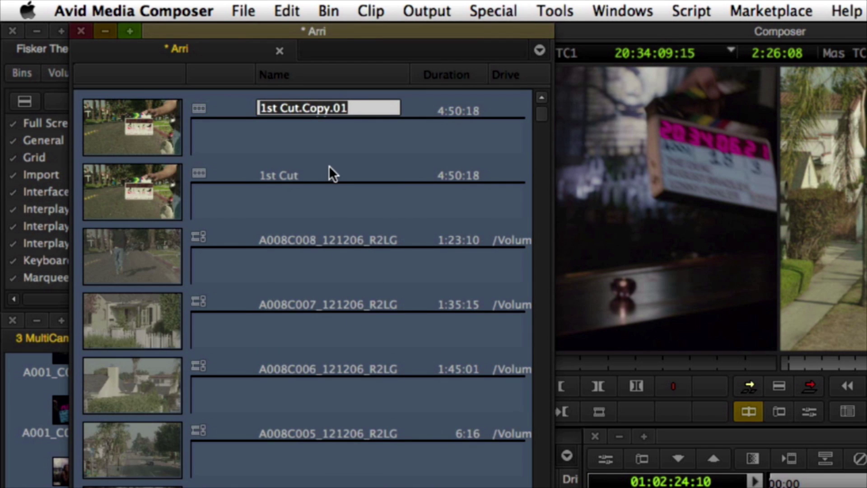
pyautogui.write('Color Corr')
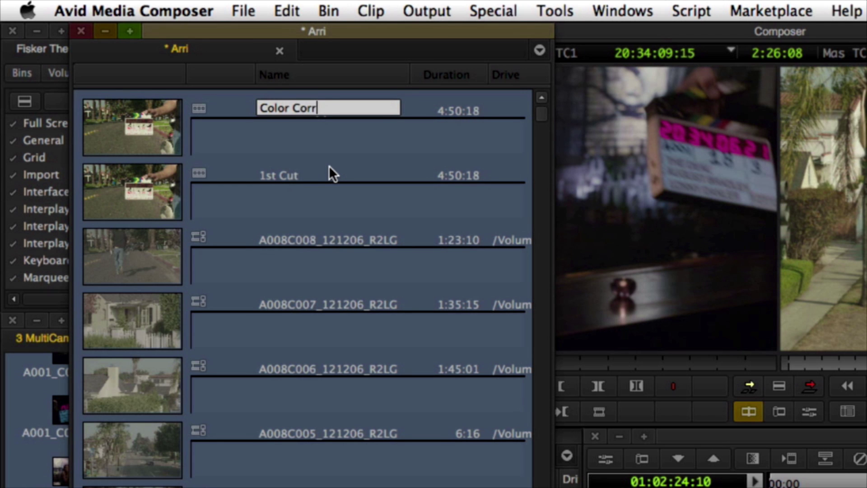
pyautogui.write('ect')
pyautogui.click(117, 135)
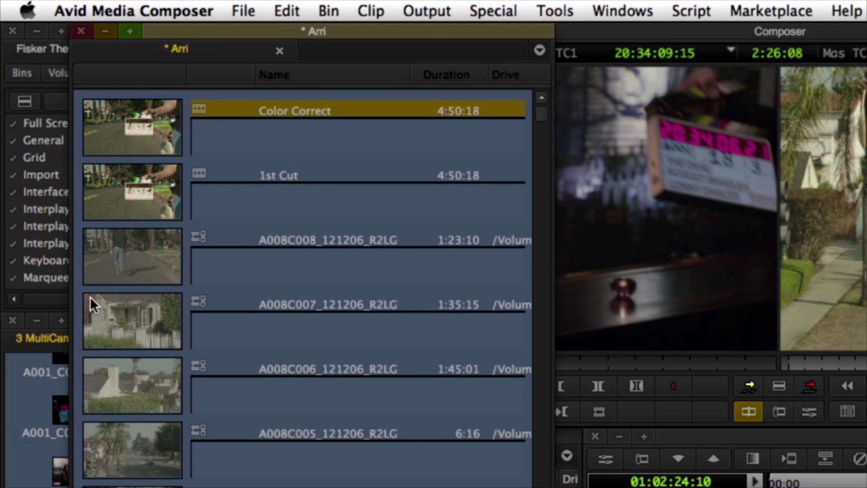
pyautogui.moveTo(75, 264); pyautogui.dragTo(169, 457)
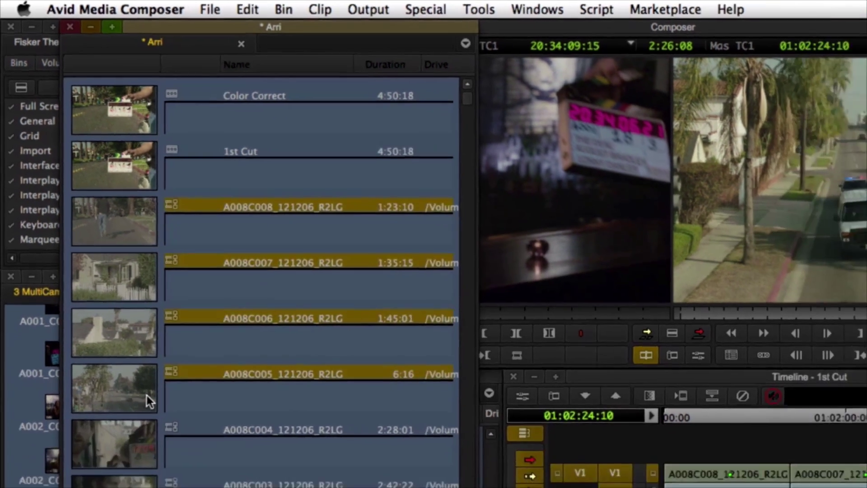
# Step: Remove the Log-C to REC709 LUT from the four A008 clips' source settings
pyautogui.rightClick(121, 271)
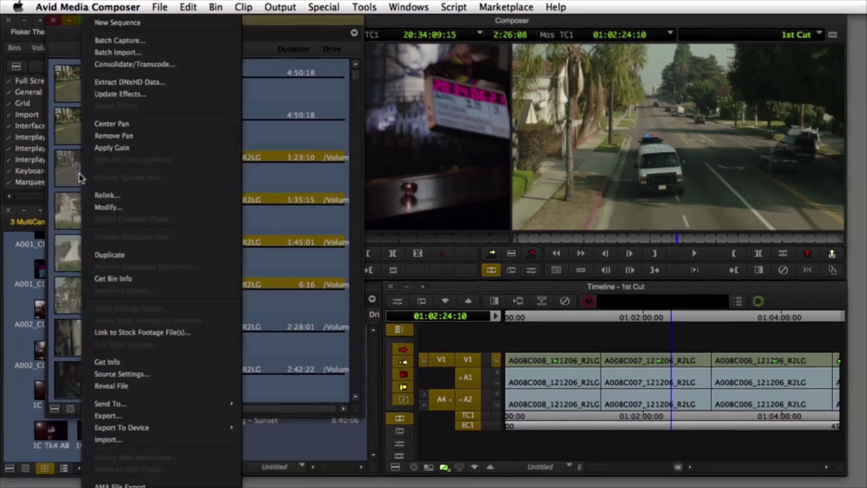
pyautogui.click(183, 374)
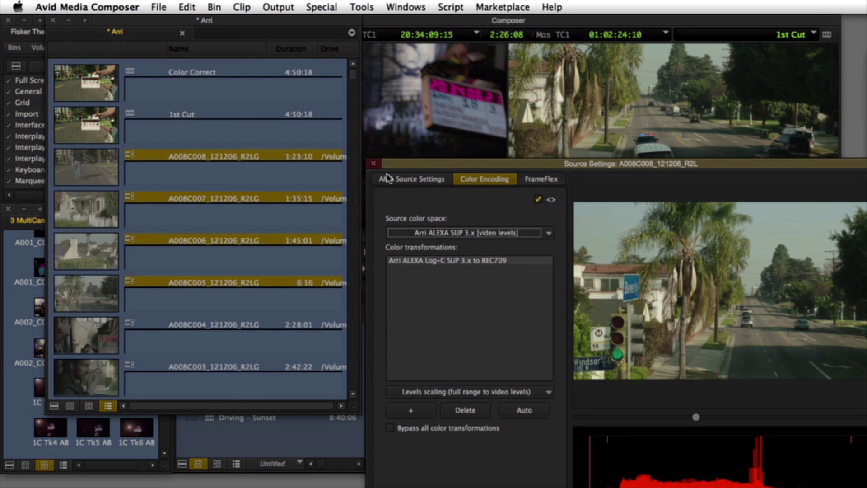
pyautogui.moveTo(408, 166); pyautogui.dragTo(380, 33)
pyautogui.click(436, 276)
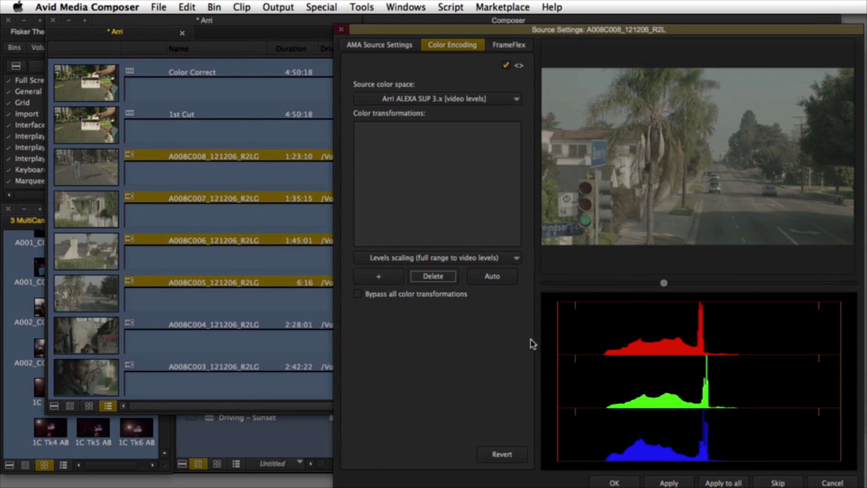
pyautogui.click(615, 483)
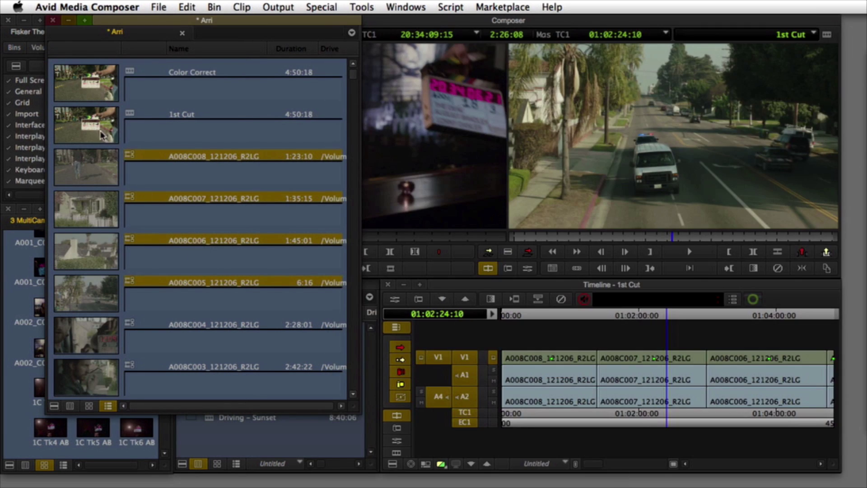
# Step: Load the Color Correct sequence into the timeline and refresh its source settings
pyautogui.click(79, 129)
pyautogui.doubleClick(78, 91)
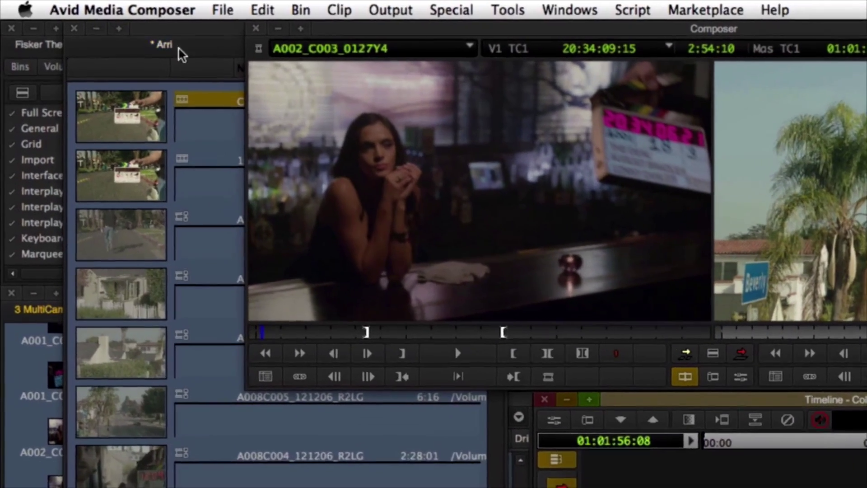
pyautogui.click(98, 78)
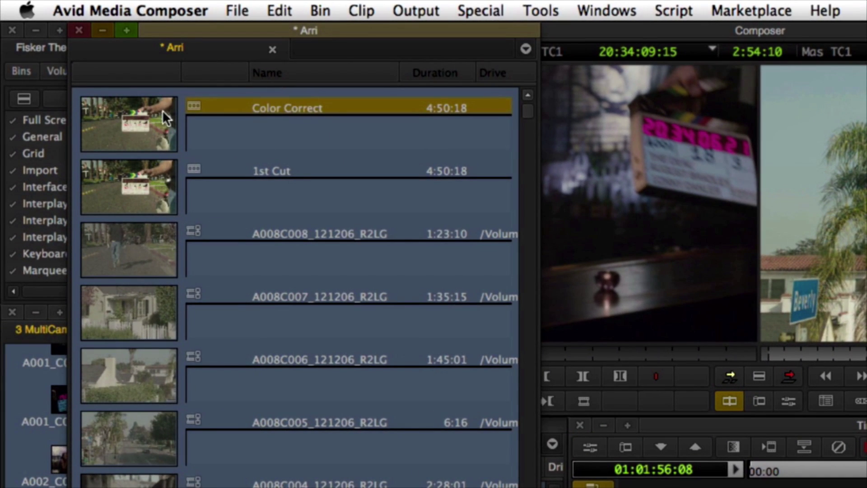
pyautogui.click(361, 10)
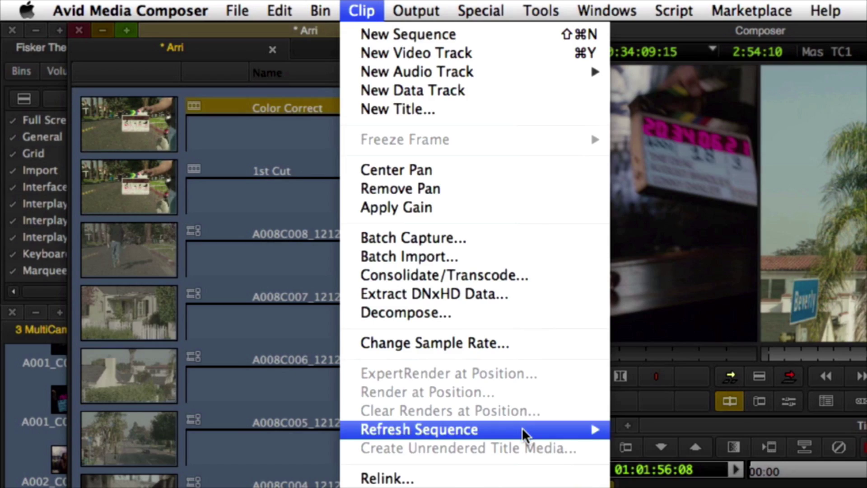
pyautogui.moveTo(523, 434)
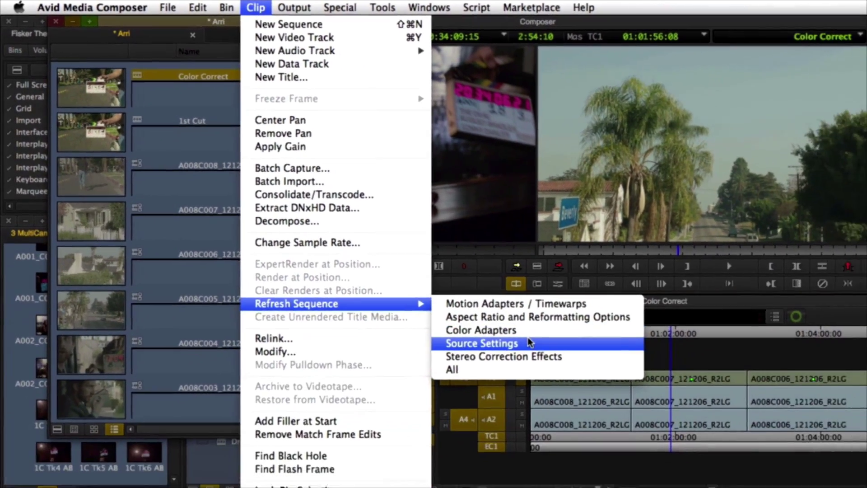